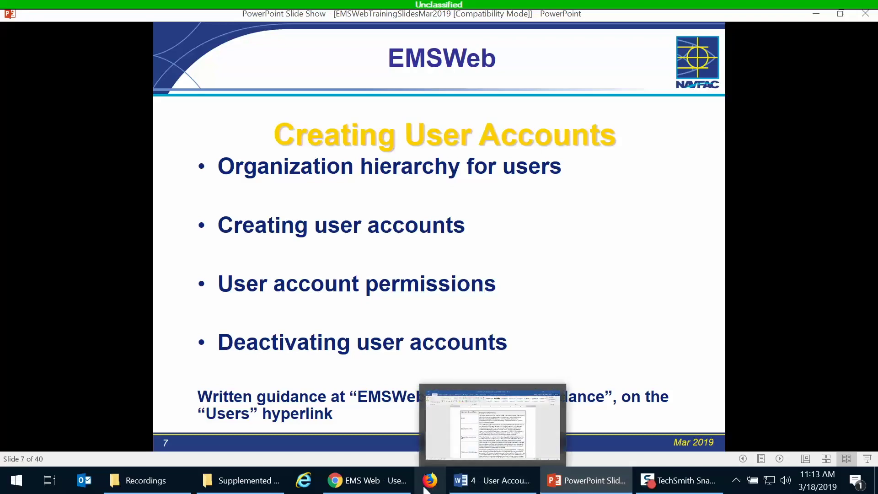
Switch from the PowerPoint slide show to the EMS Web Users list in Chrome.
left_click(367, 486)
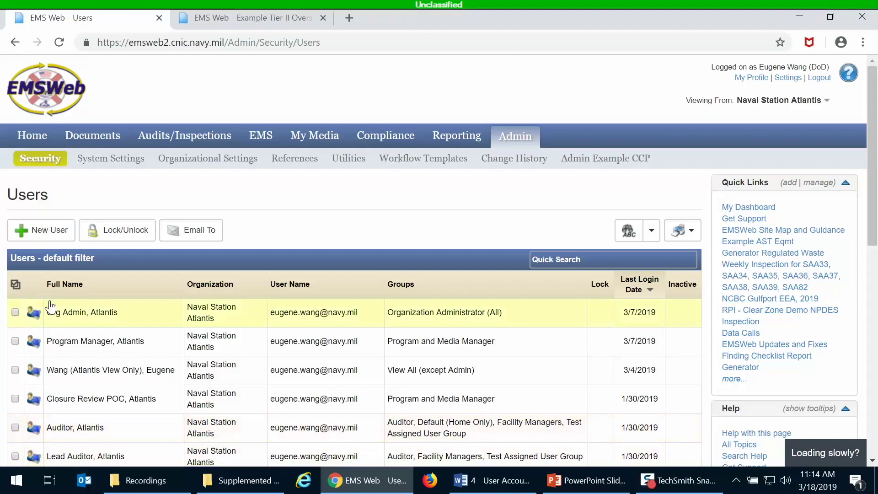
Open the New User form from the Admin Security Users page.
left_click(39, 238)
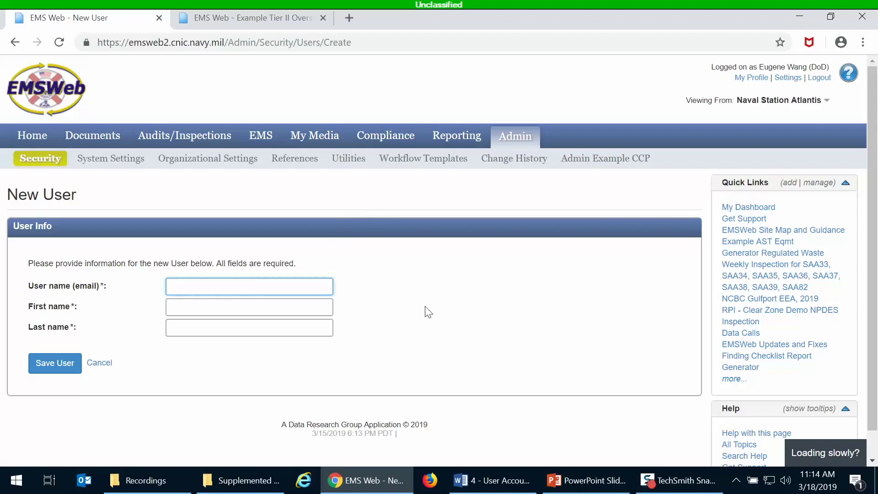
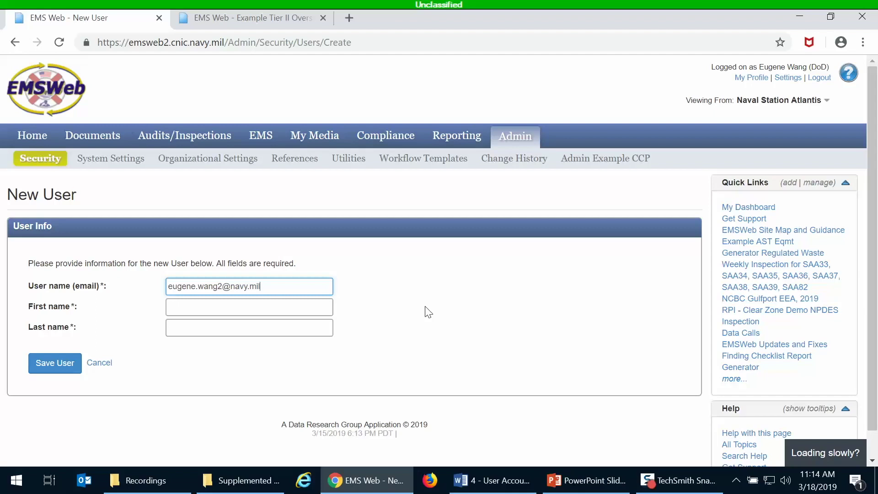
Enter the new user's e-mail as user name plus first and last name, then save the account.
left_click(269, 307)
key("Tab")
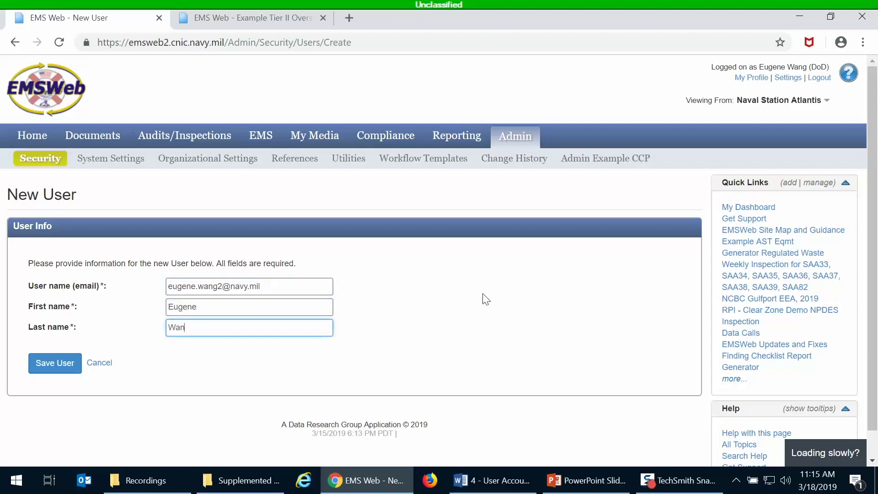
left_click(55, 368)
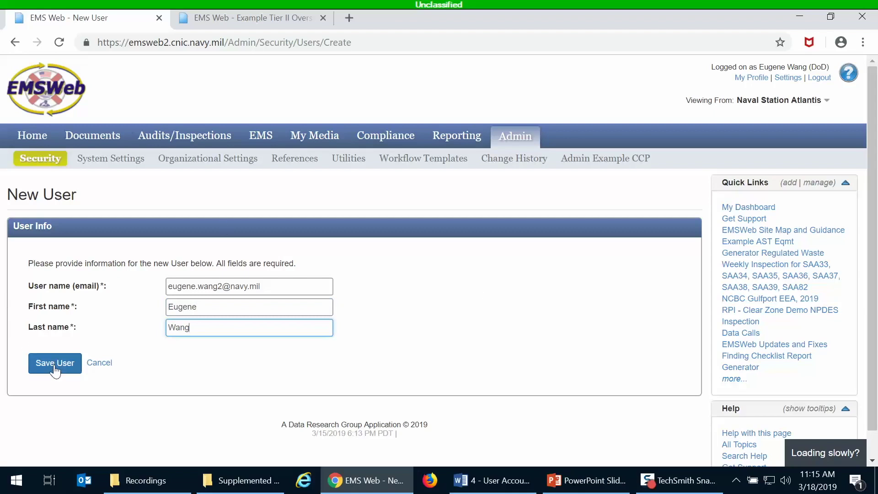
left_click(55, 369)
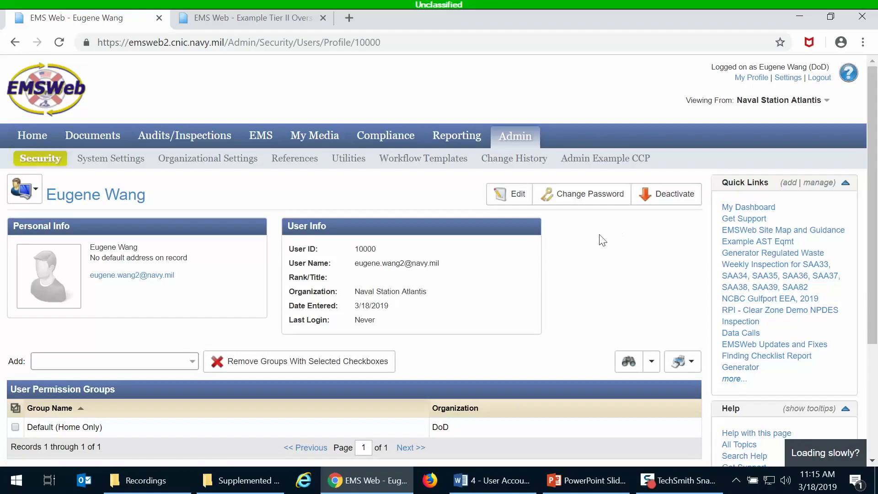
scroll(564, 274, "down", 1)
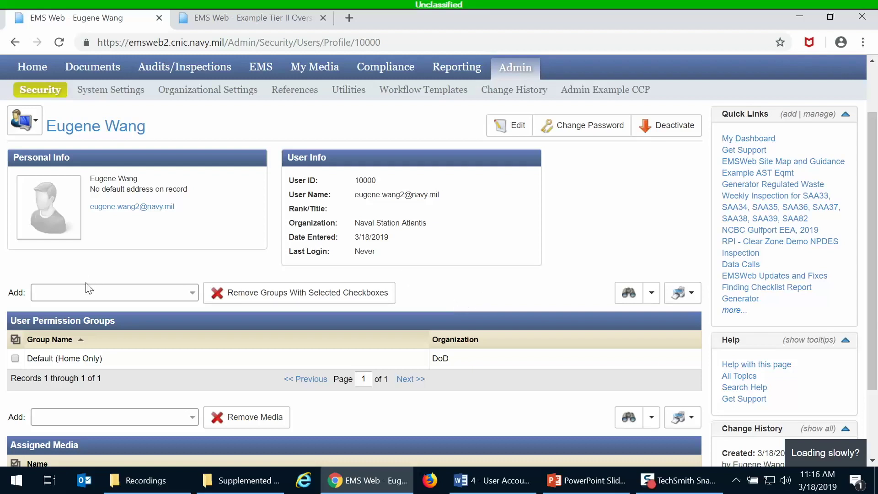
Pick Organization Administrator (All) from the Add permission group dropdown on the new user's profile.
left_click(80, 293)
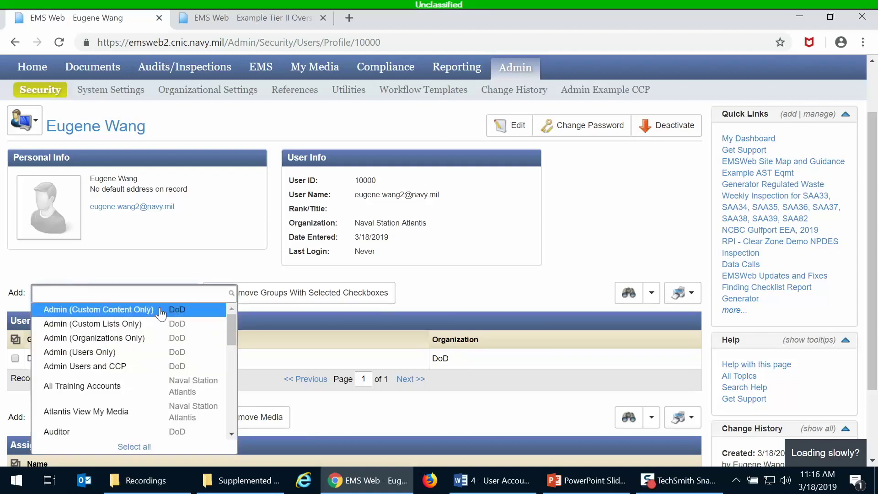
left_click_drag(231, 328, 229, 334)
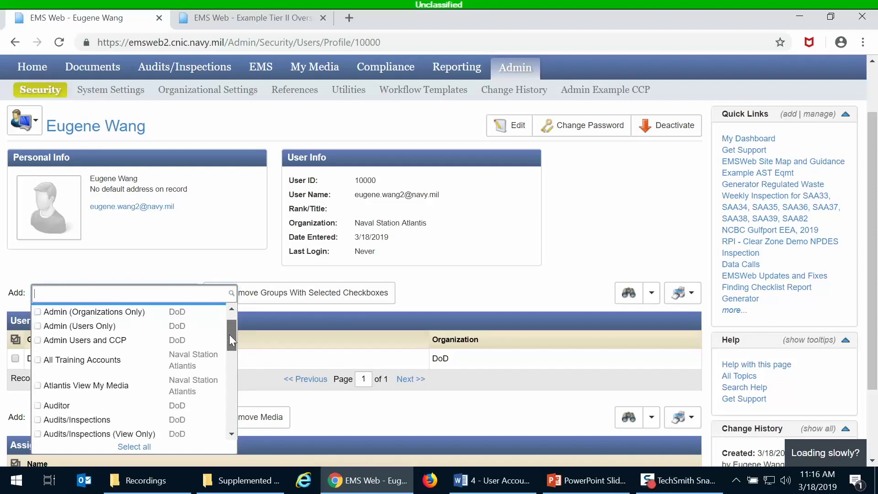
left_click_drag(229, 334, 233, 346)
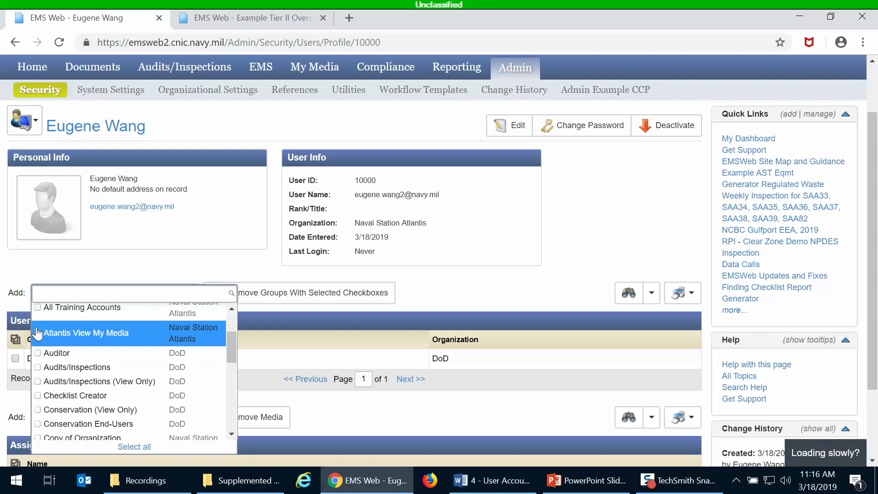
scroll(105, 335, "down", 3)
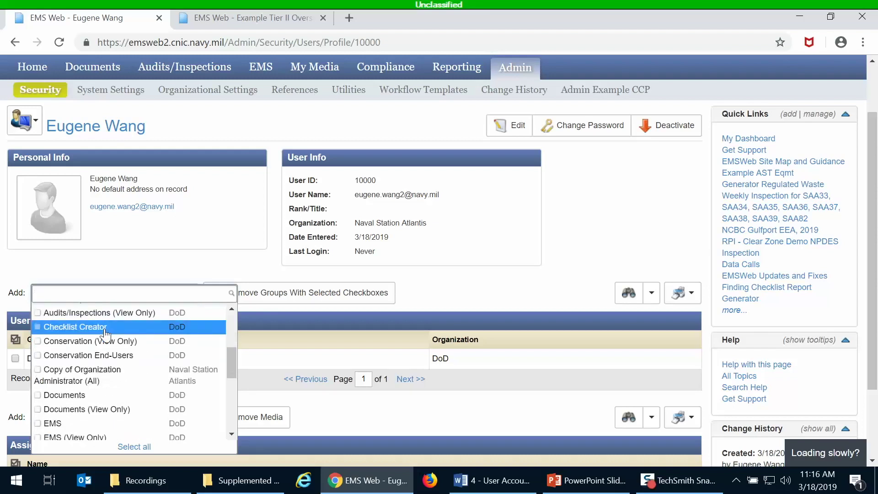
scroll(112, 350, "down", 5)
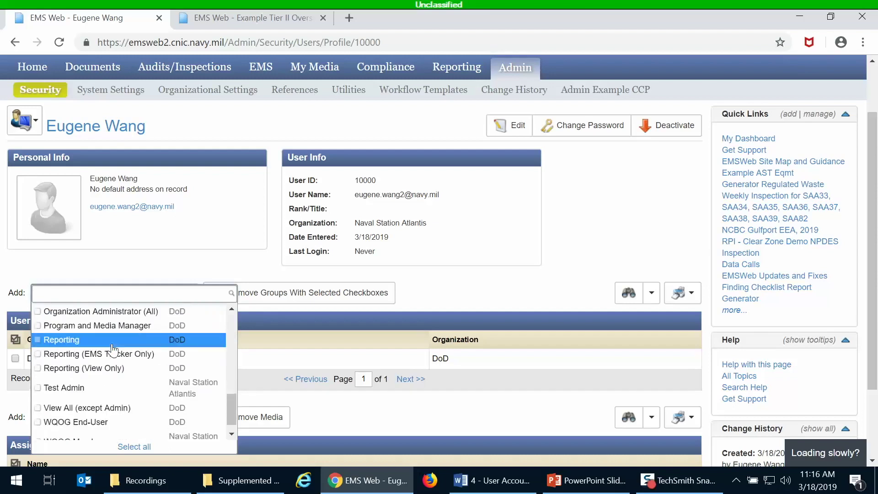
left_click(115, 313)
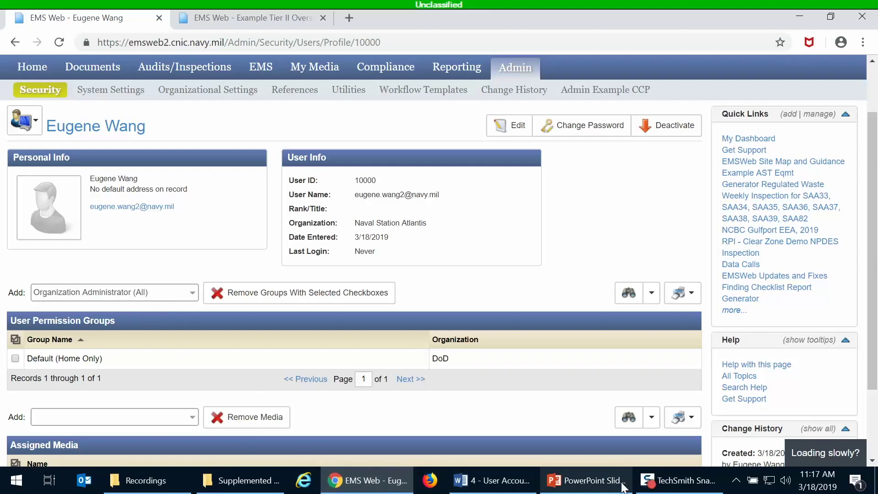
Bring up the User Account Administration guide in Word and review Table 2 Main User Groups/Roles.
left_click(483, 488)
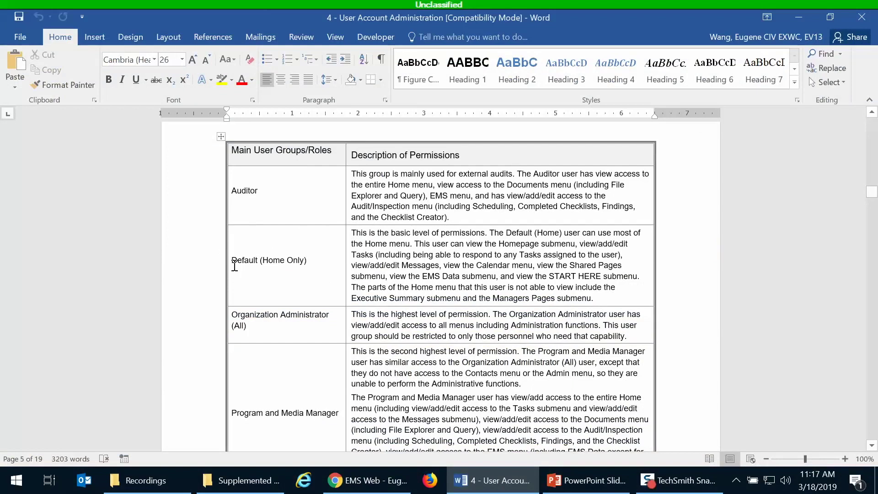
scroll(309, 224, "down", 2)
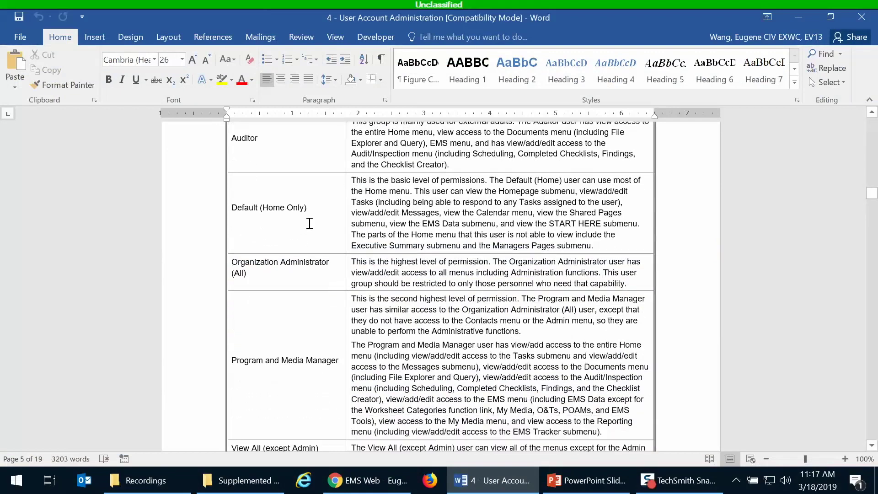
scroll(309, 223, "down", 2)
scroll(310, 224, "down", 4)
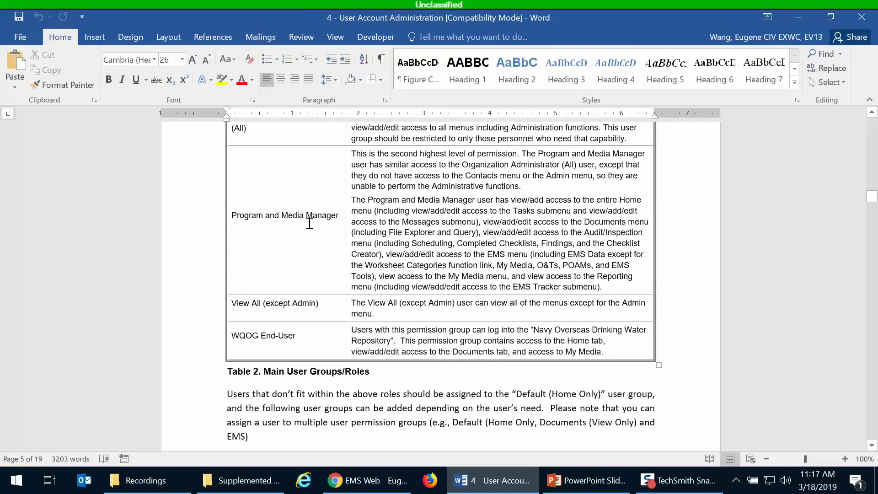
scroll(310, 223, "up", 9)
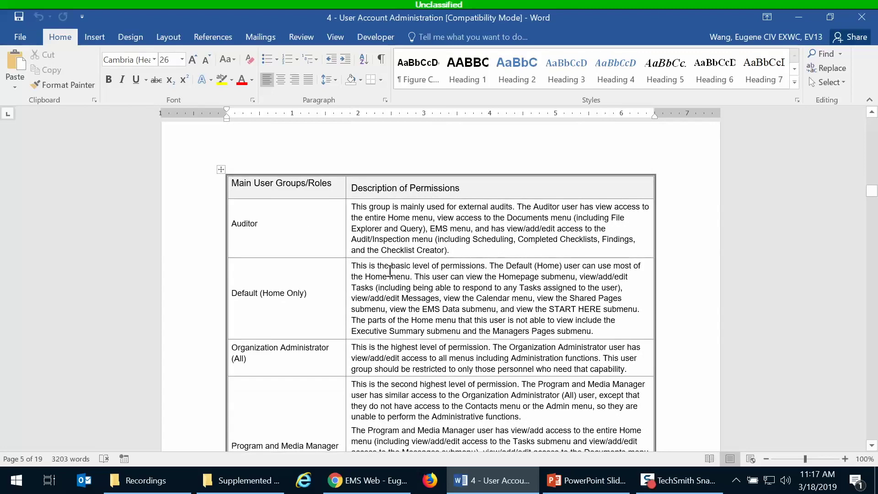
scroll(390, 271, "down", 2)
scroll(389, 270, "down", 2)
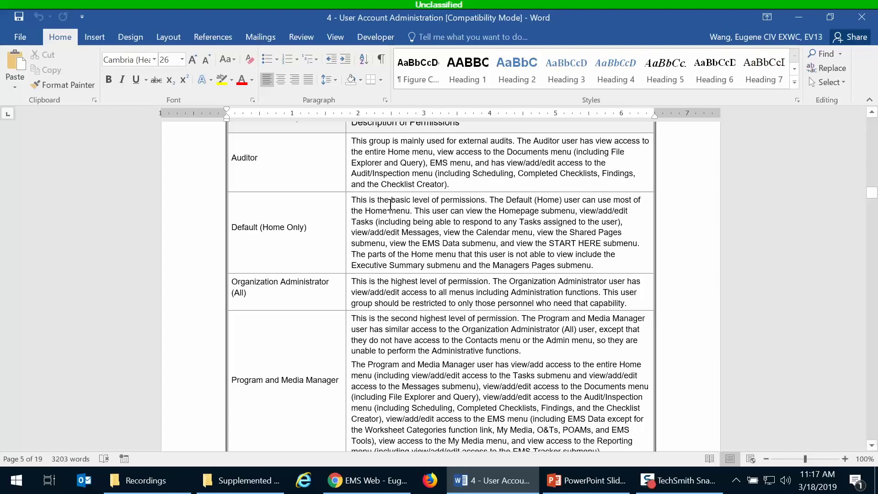
scroll(401, 227, "down", 3)
scroll(401, 227, "up", 3)
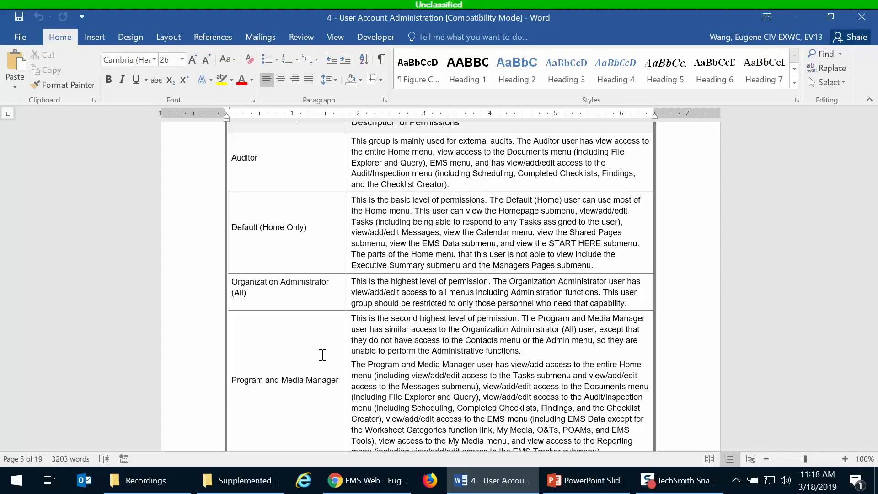
Scroll on to the Additional User Groups table describing each group's permissions.
scroll(284, 346, "down", 3)
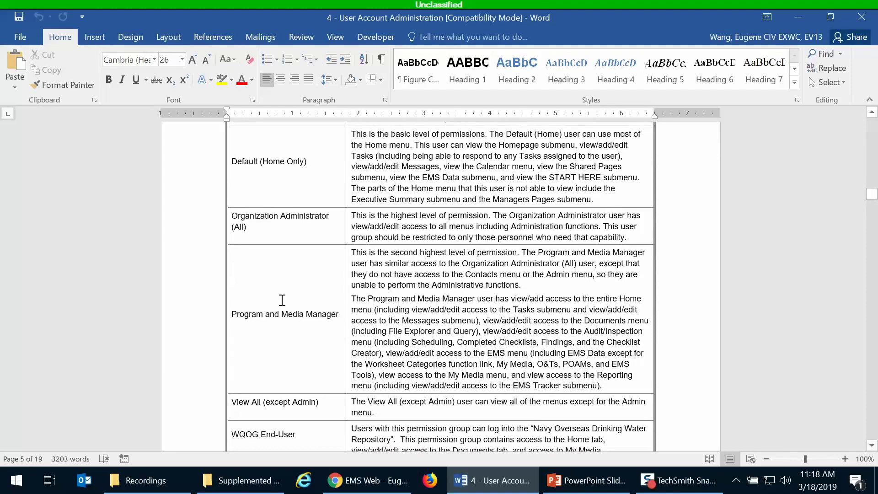
scroll(279, 297, "down", 3)
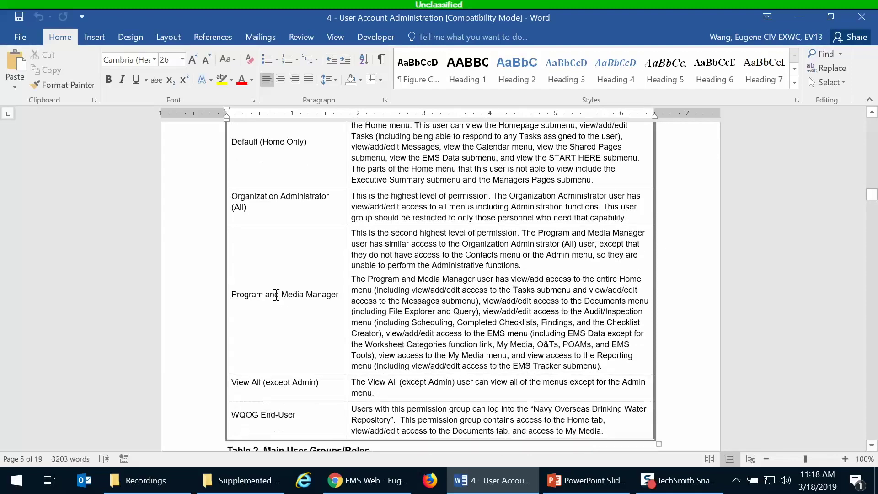
scroll(277, 295, "down", 13)
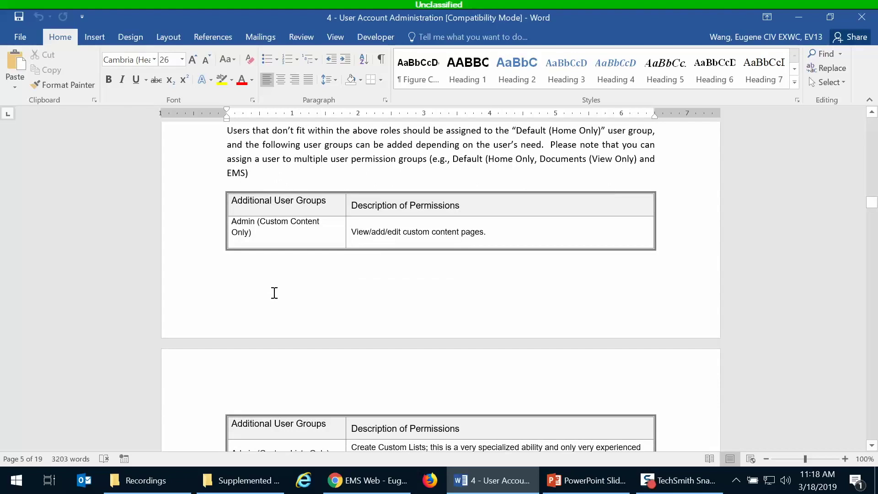
scroll(274, 293, "down", 12)
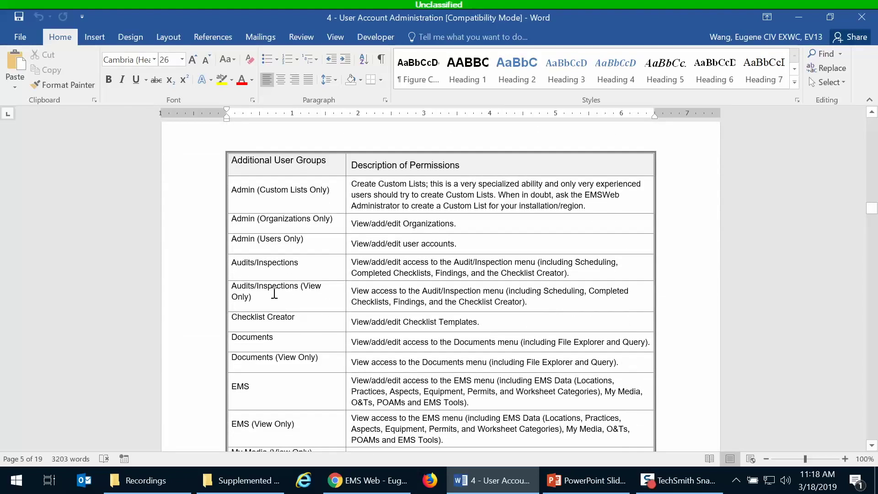
Finish reviewing the permission-groups table and return to the new user's EMS Web profile.
scroll(274, 293, "down", 2)
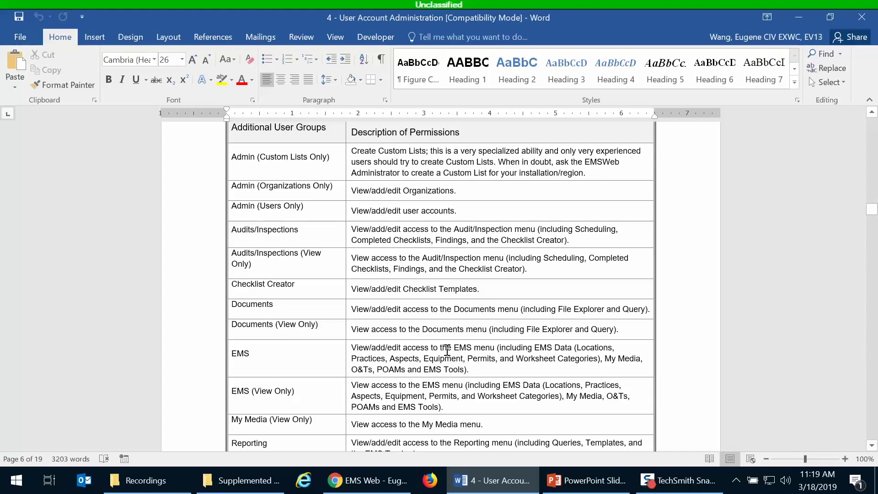
scroll(447, 350, "down", 4)
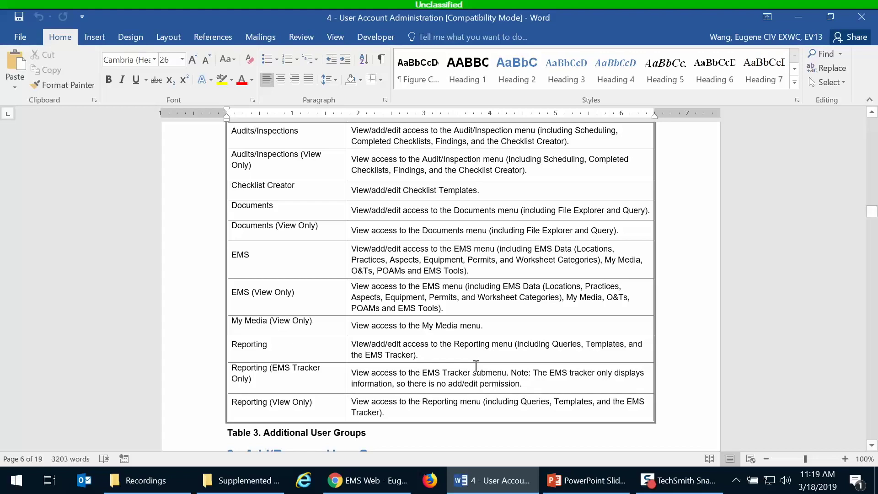
scroll(476, 366, "down", 4)
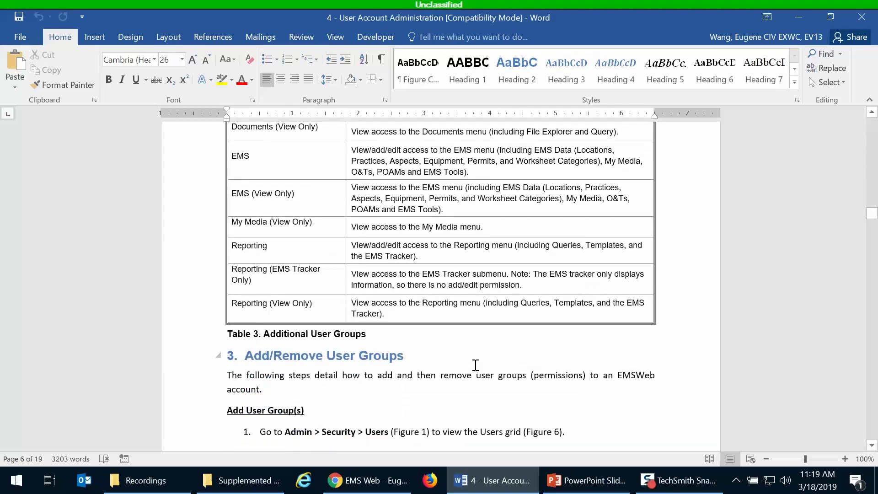
scroll(476, 365, "up", 3)
scroll(475, 365, "up", 2)
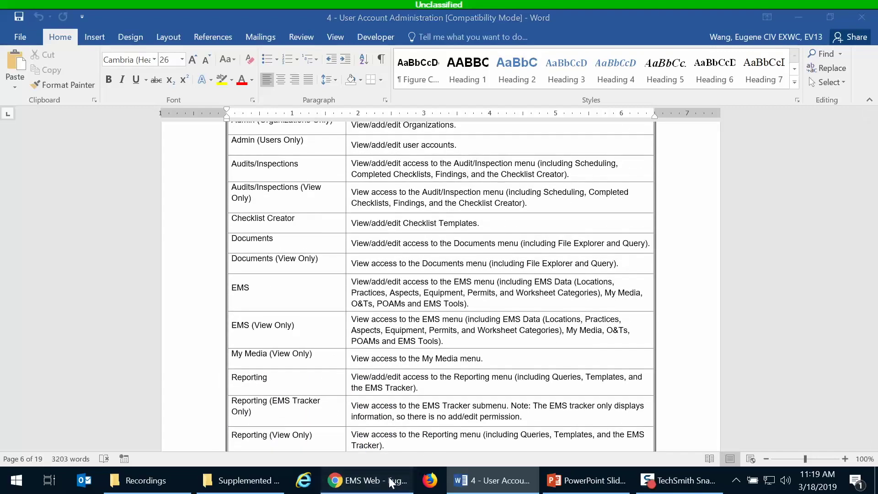
left_click(354, 487)
Scroll the new user's profile and open the media category list above Assigned Media.
scroll(542, 318, "up", 2)
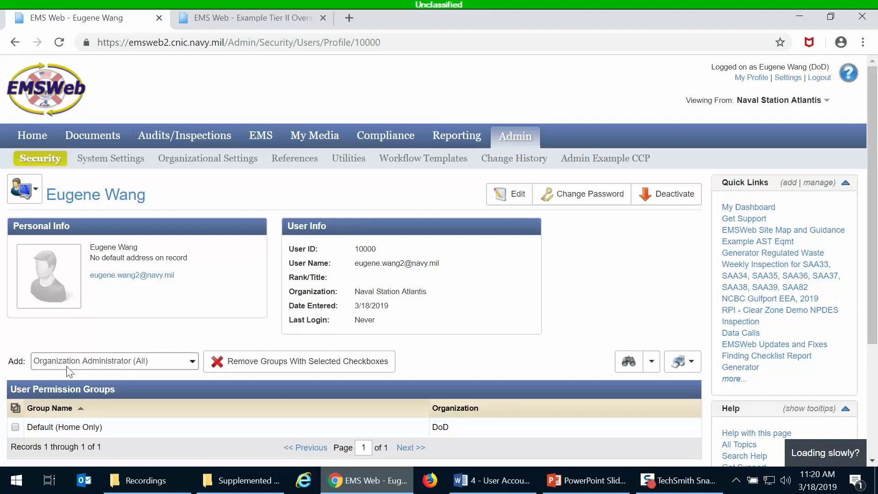
scroll(529, 279, "down", 4)
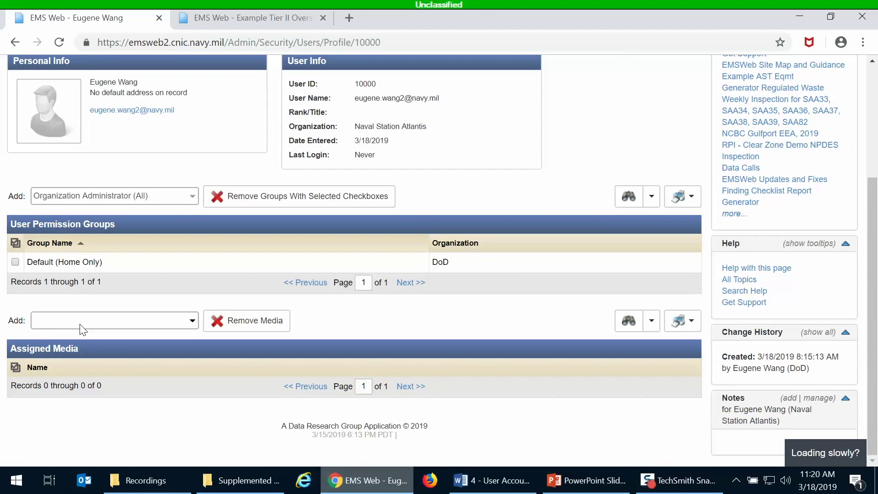
scroll(523, 294, "up", 3)
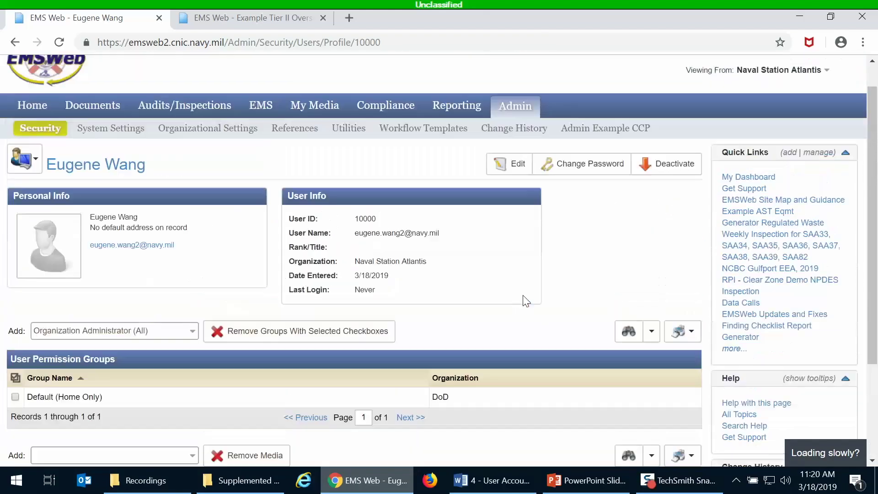
scroll(523, 295, "down", 1)
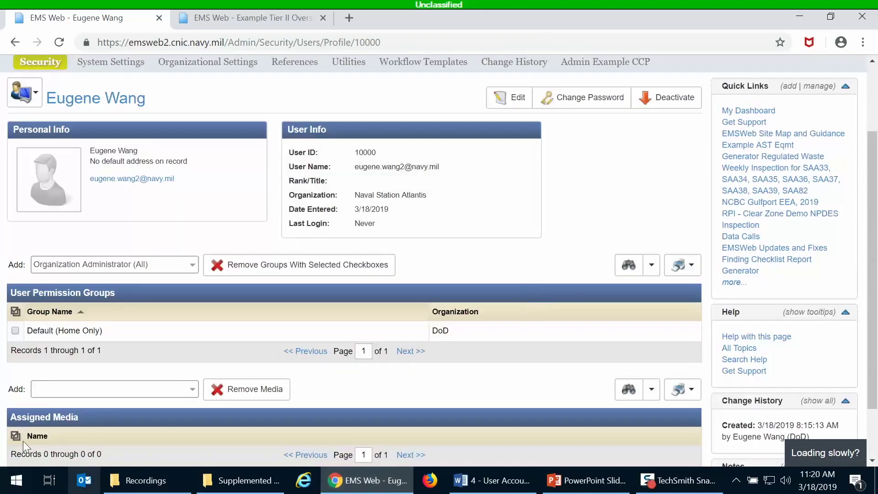
scroll(63, 410, "up", 1)
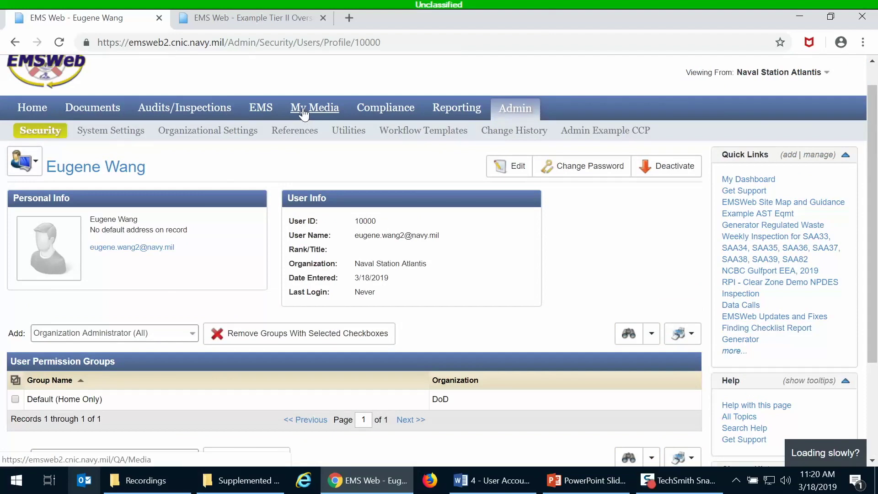
scroll(274, 233, "down", 3)
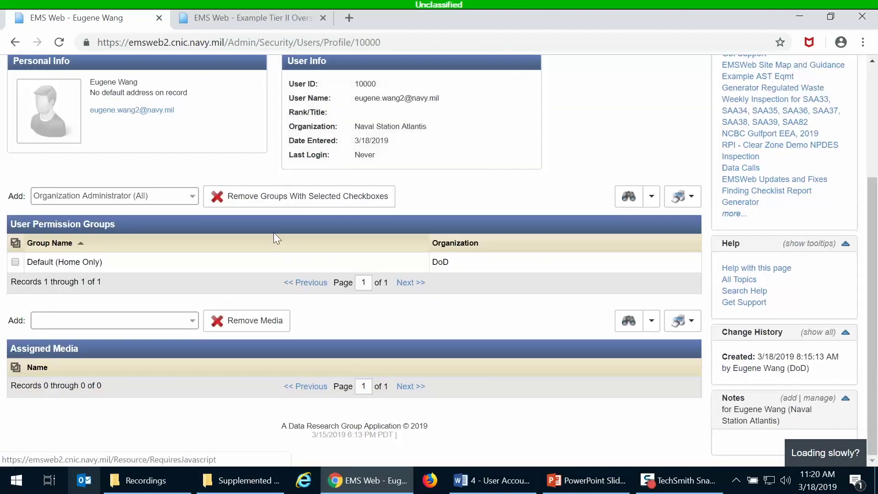
left_click(95, 316)
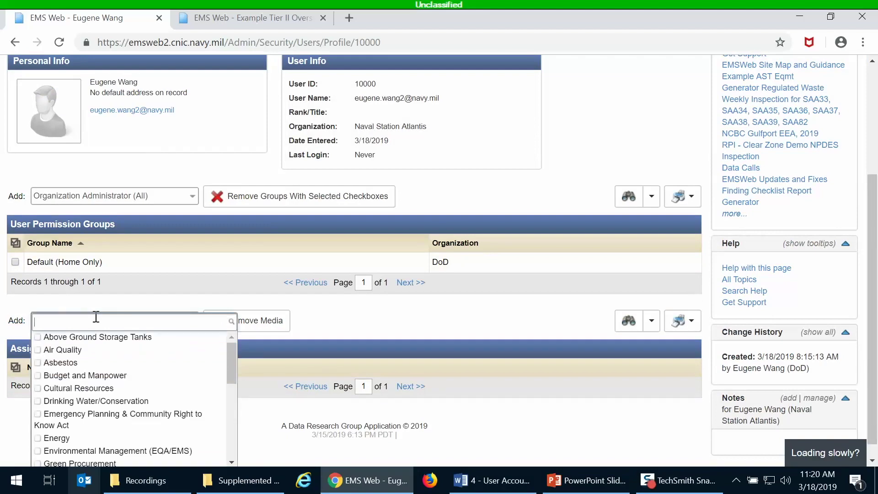
left_click(130, 302)
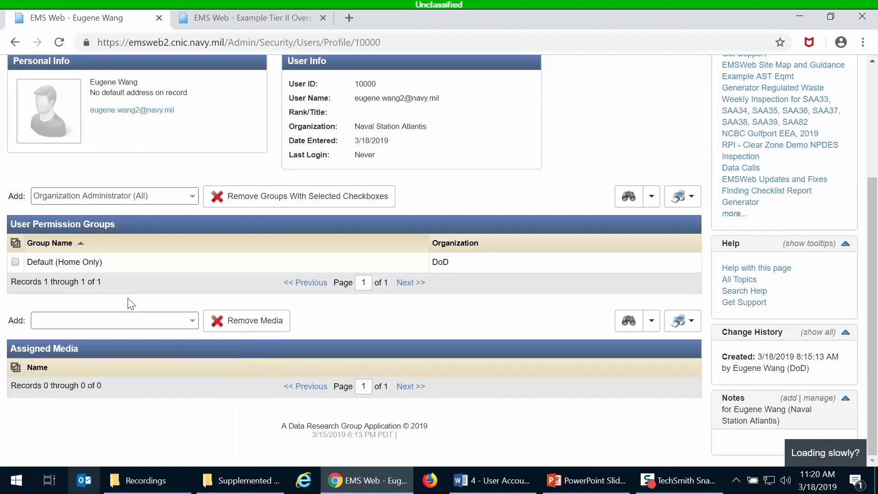
scroll(316, 167, "up", 4)
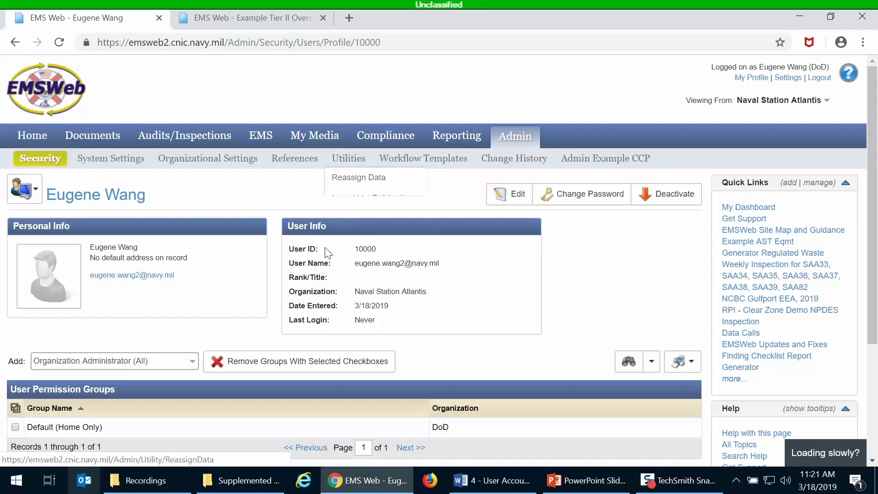
scroll(315, 238, "down", 3)
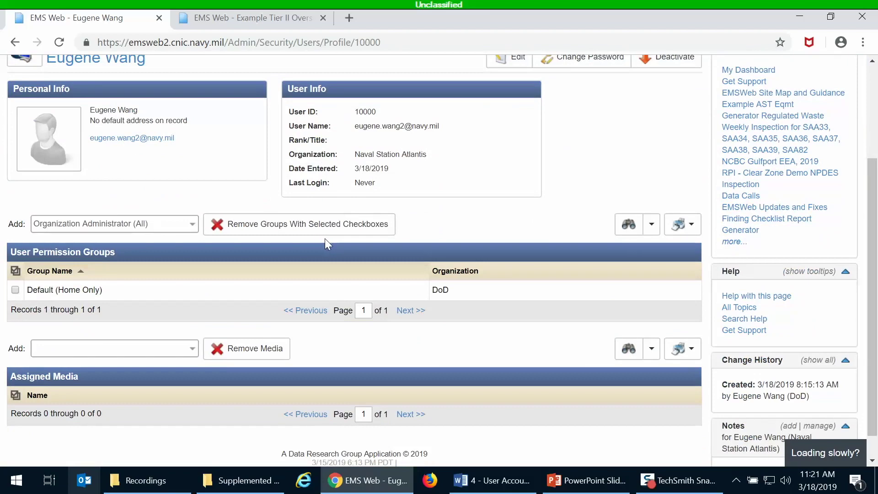
scroll(327, 236, "up", 3)
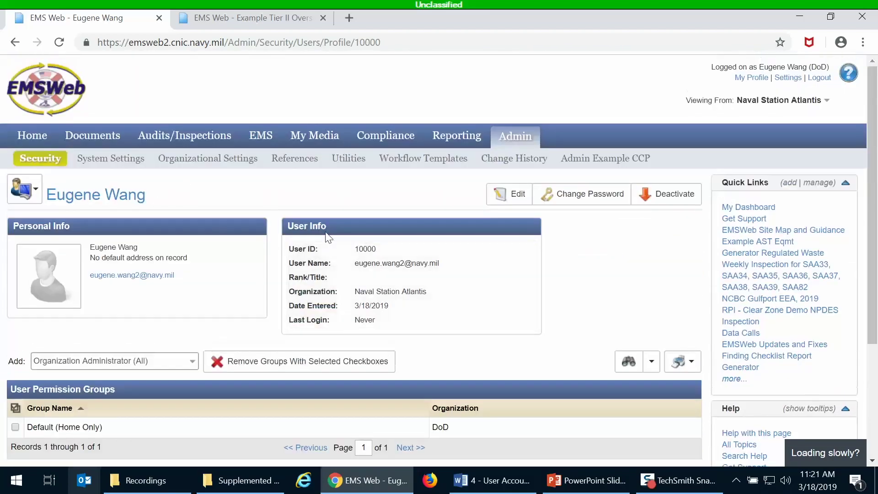
left_click(59, 202)
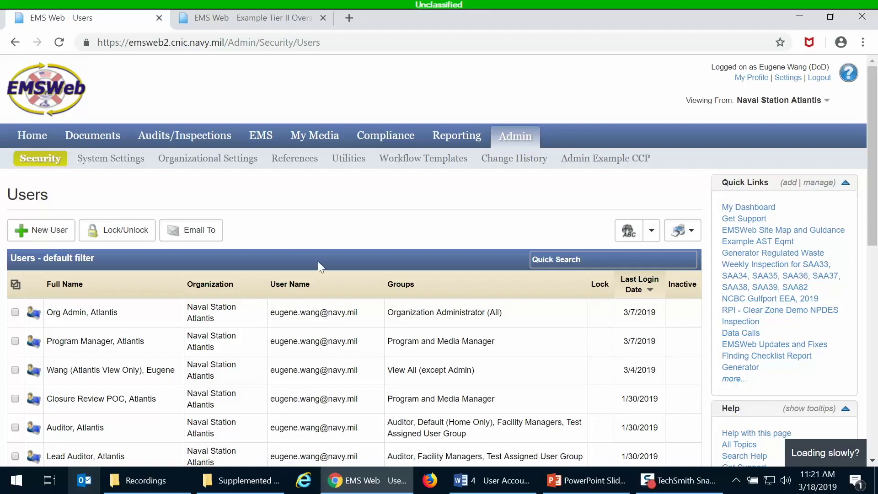
Open the 'Org Admin, Atlantis' profile from the Users list and deactivate the account.
left_click(328, 320)
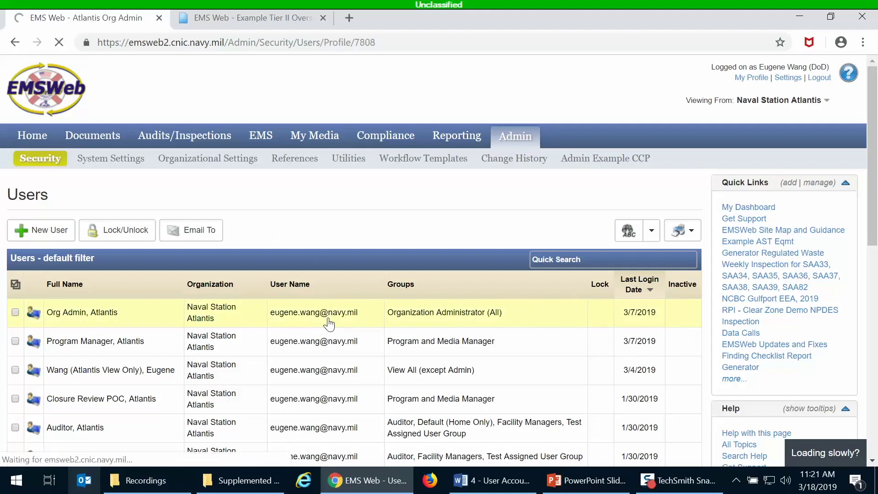
mouse_move(127, 262)
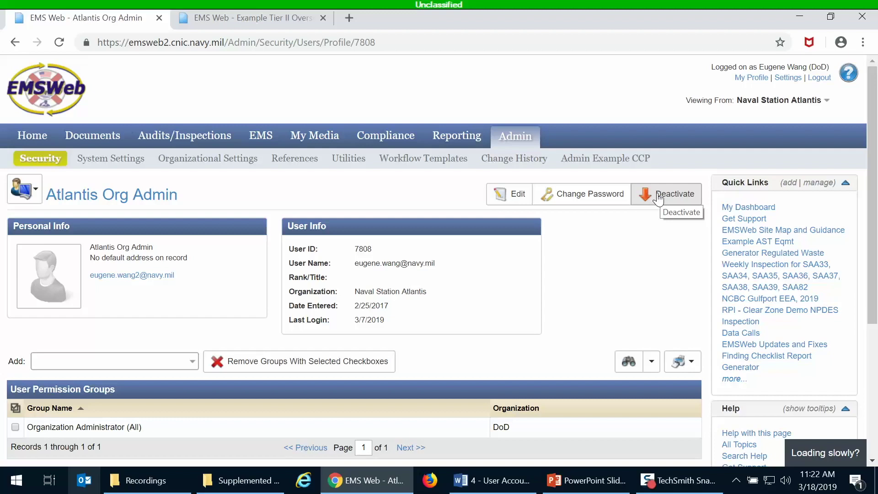
left_click(659, 197)
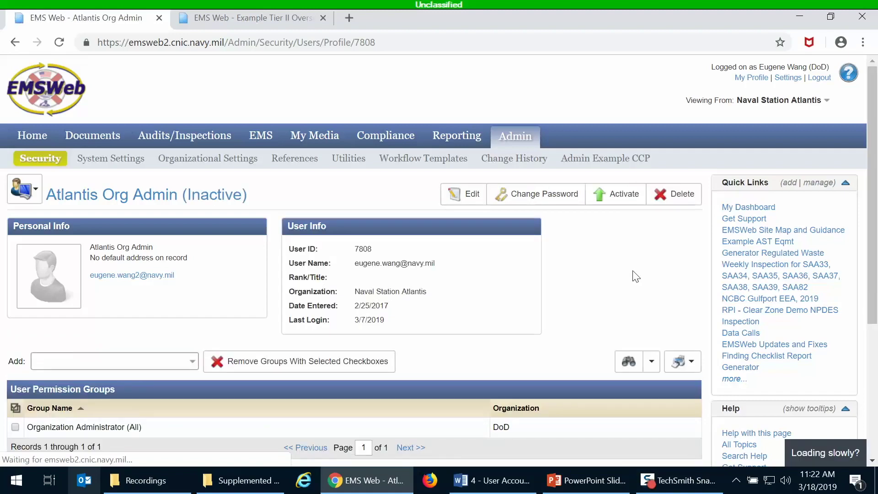
Reactivate the Atlantis Org Admin account and head back to Security > Users.
left_click(614, 207)
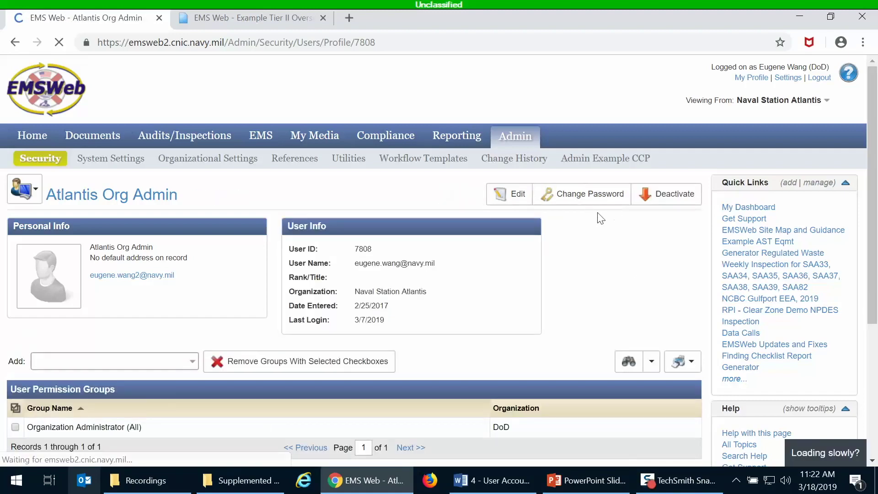
mouse_move(54, 164)
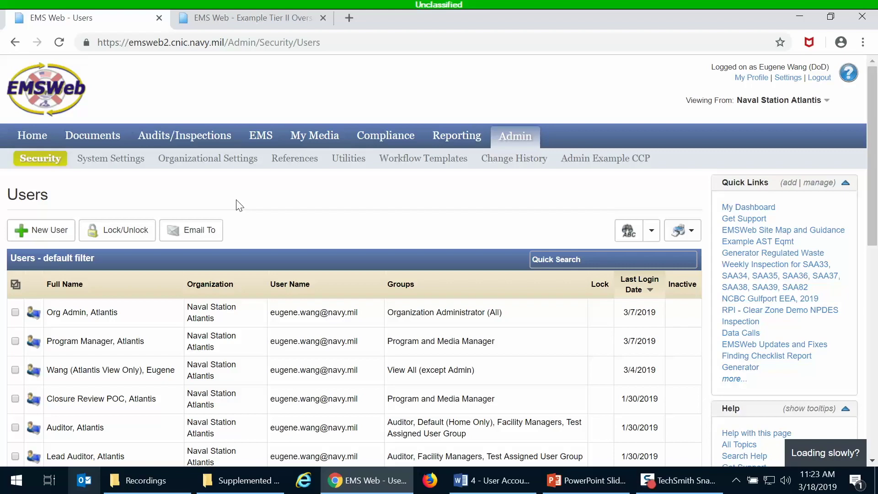
scroll(288, 205, "down", 3)
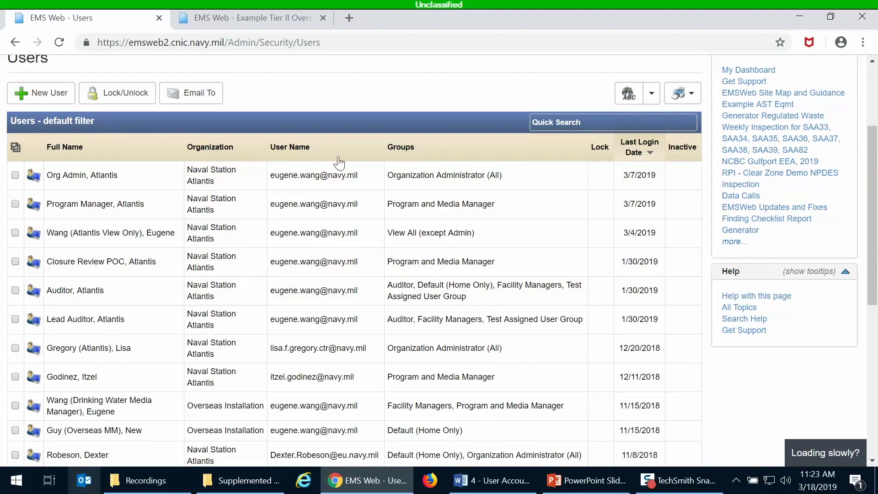
scroll(339, 163, "down", 3)
scroll(339, 163, "up", 5)
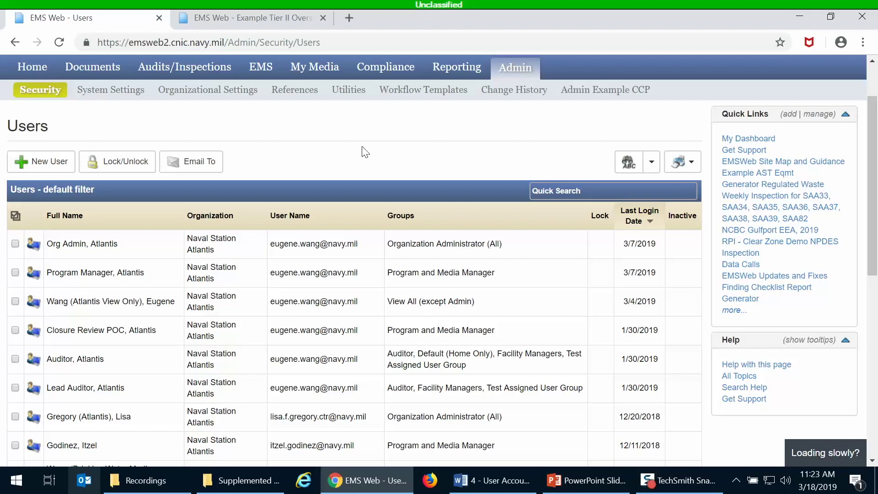
scroll(363, 153, "up", 3)
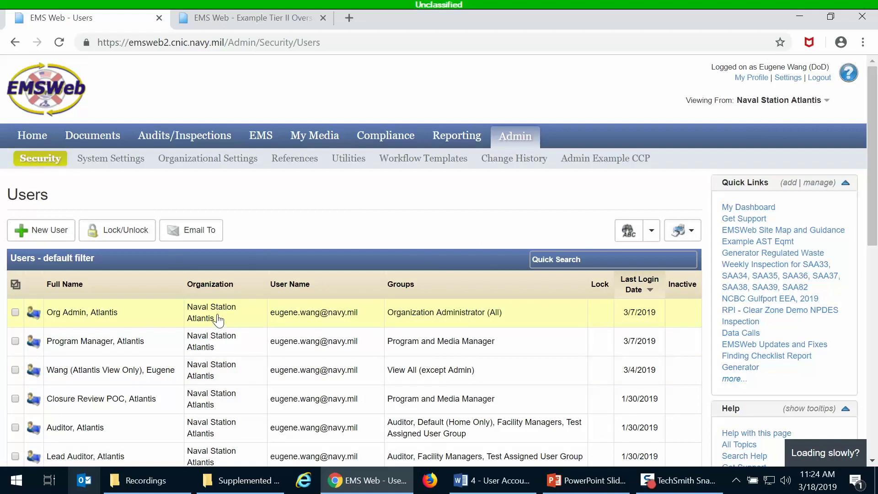
mouse_move(565, 488)
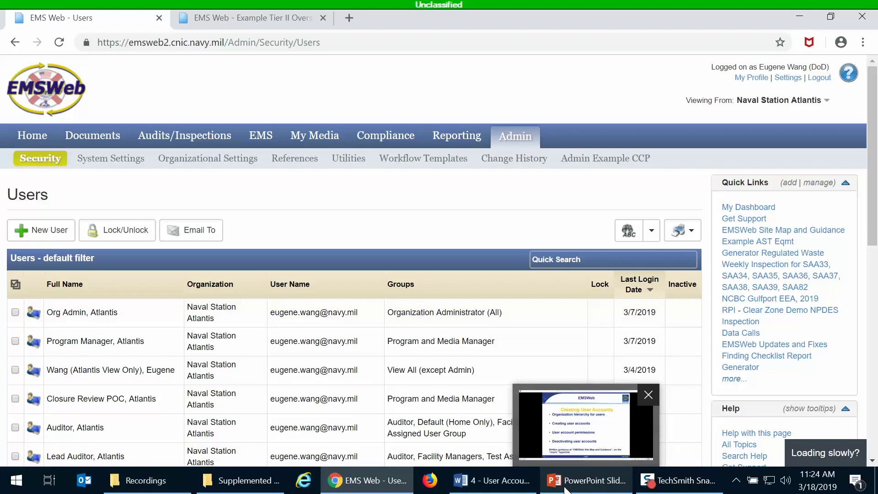
Advance the slide show to slide 8, Organization Hierarchy for Users, then return to EMSWeb's Users list.
left_click(566, 488)
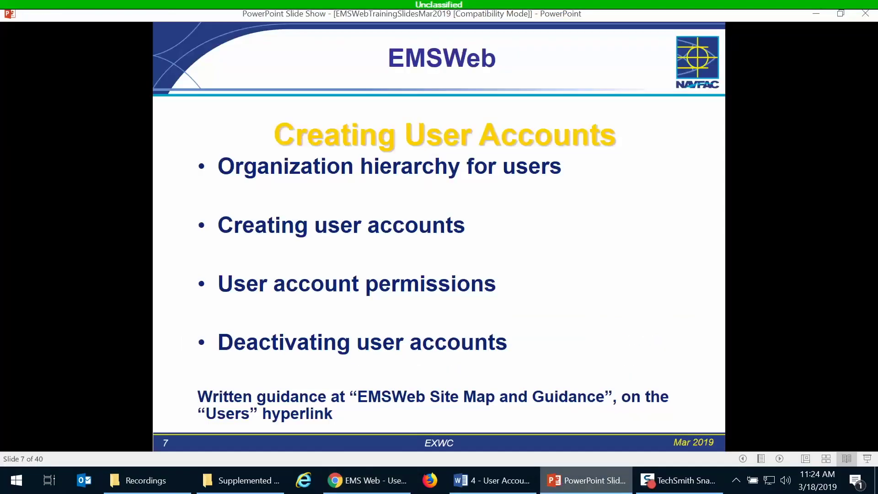
key("Right")
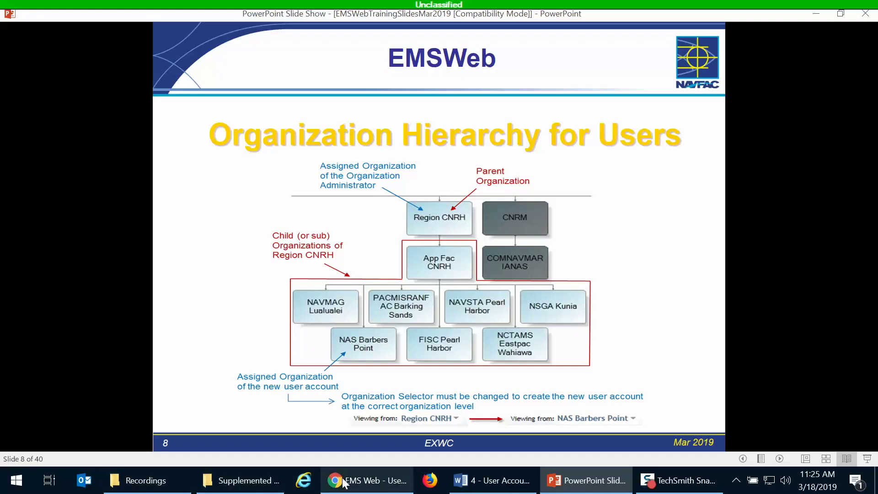
mouse_move(344, 482)
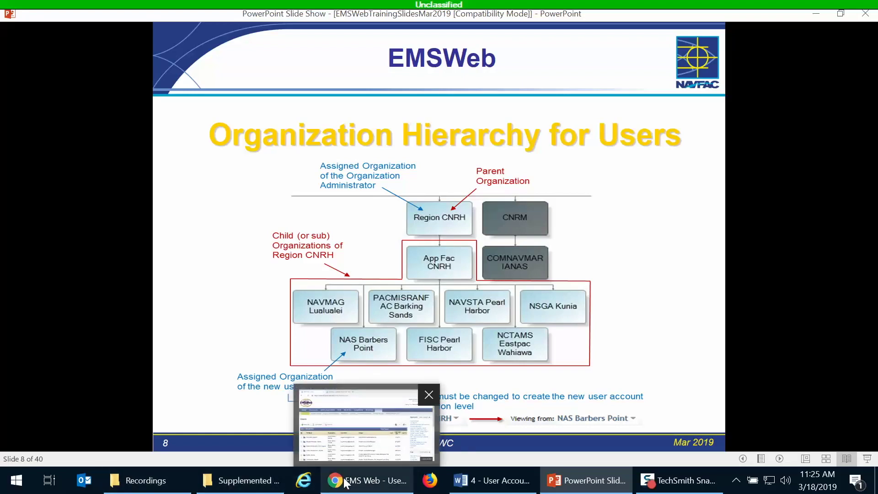
left_click(344, 481)
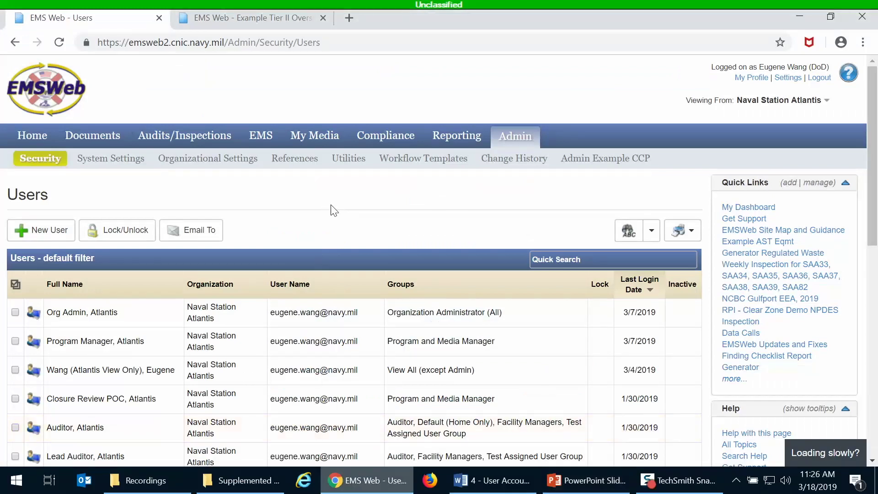